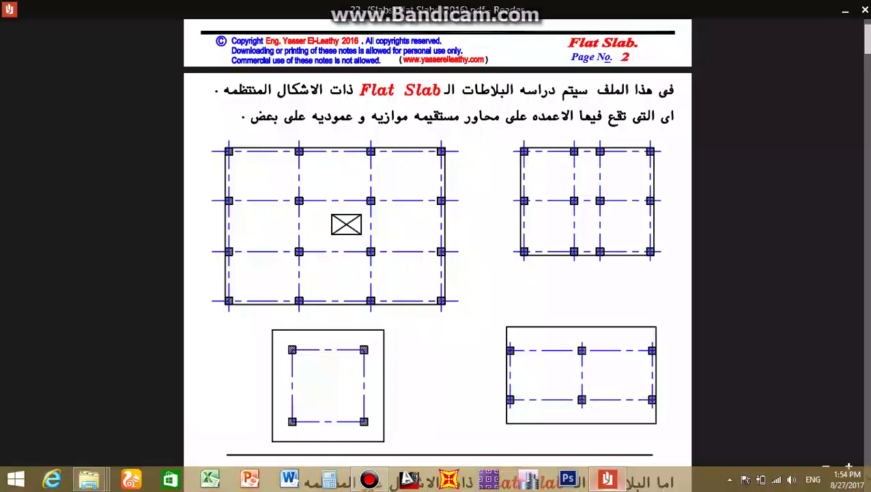
- Scroll up to page 1's Introduction, then down until the slab-on-columns sketch and Part Plan show
scroll(437, 252, "up", 2)
scroll(437, 253, "up", 2)
scroll(437, 253, "up", 3)
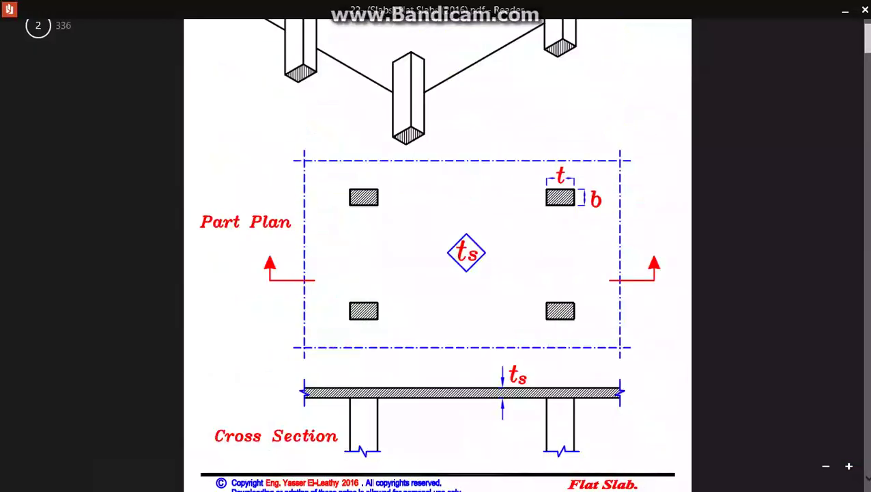
scroll(437, 252, "up", 4)
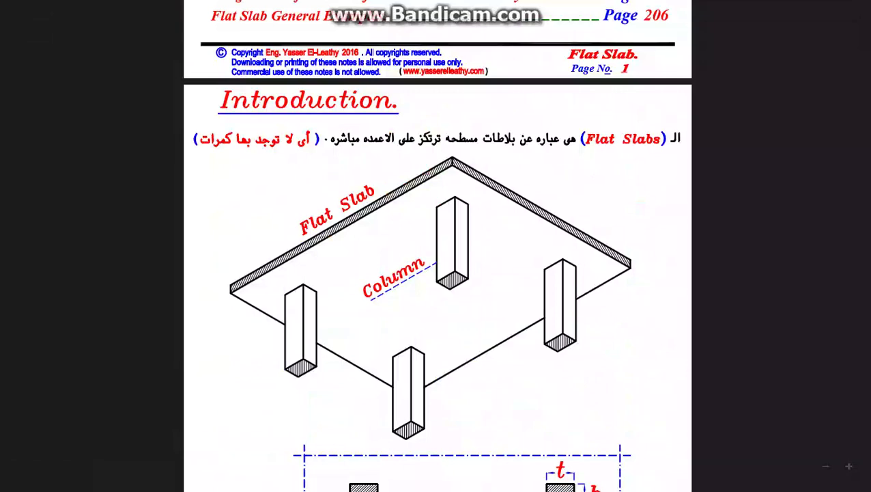
scroll(437, 245, "down", 2)
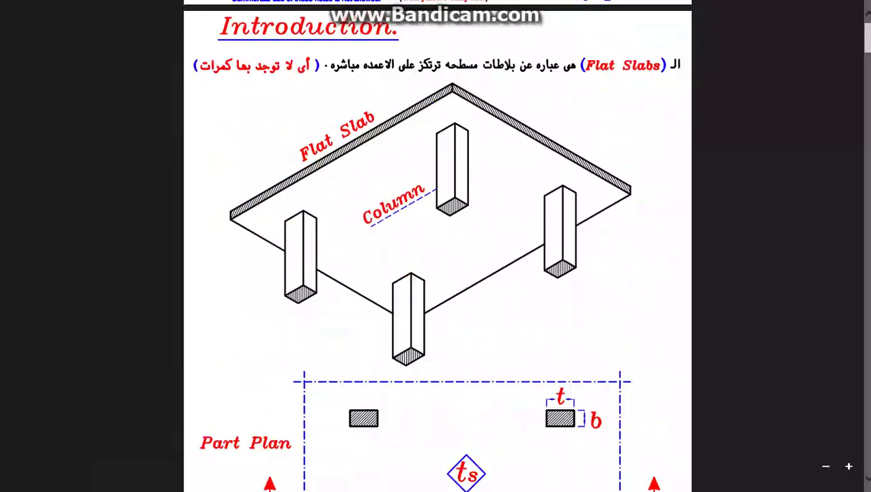
scroll(437, 246, "down", 2)
scroll(437, 246, "down", 2)
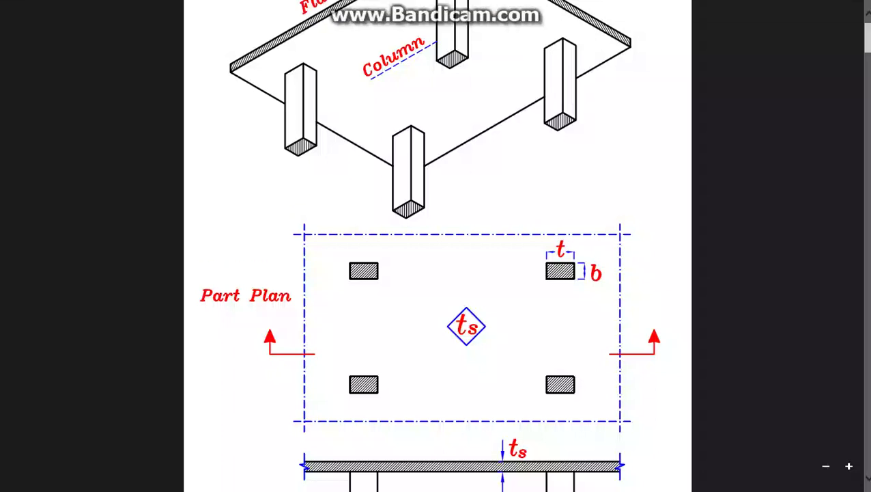
- Scroll past the Cross Section until page 2's four regular column-grid plans fill the screen
scroll(437, 246, "down", 2)
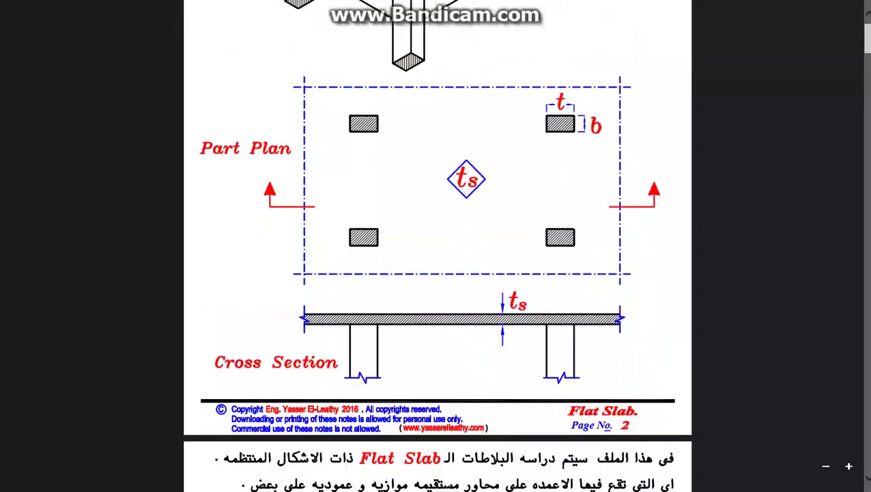
scroll(437, 246, "down", 1)
scroll(437, 246, "down", 1)
scroll(437, 246, "down", 1)
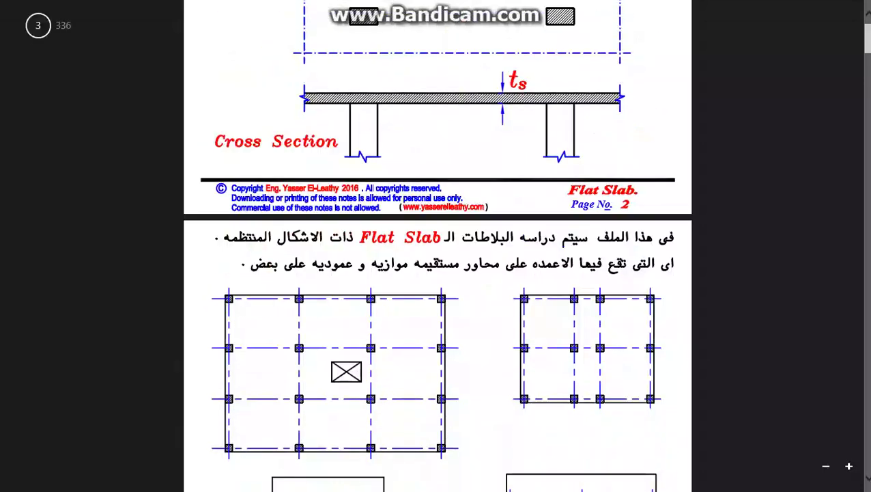
scroll(437, 246, "down", 1)
scroll(437, 246, "down", 1)
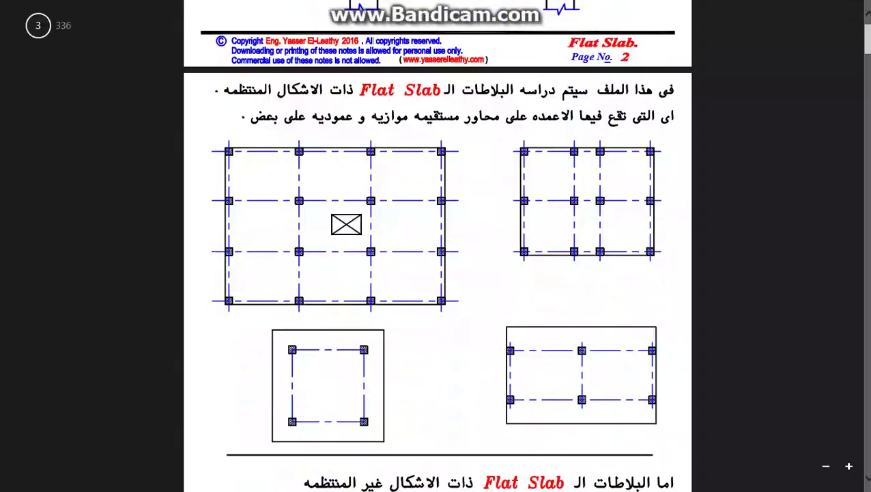
scroll(437, 246, "down", 1)
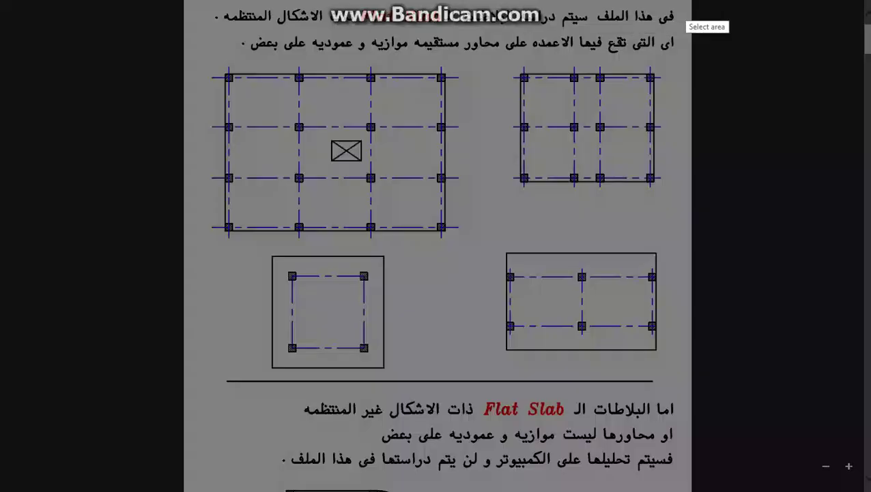
- Capture the region around page 2's four grid plans and save it as Screenshot_4.png
mouse_move(691, 1)
left_mouse_down()
mouse_move(669, 181)
mouse_move(418, 490)
mouse_move(183, 490)
left_mouse_up()
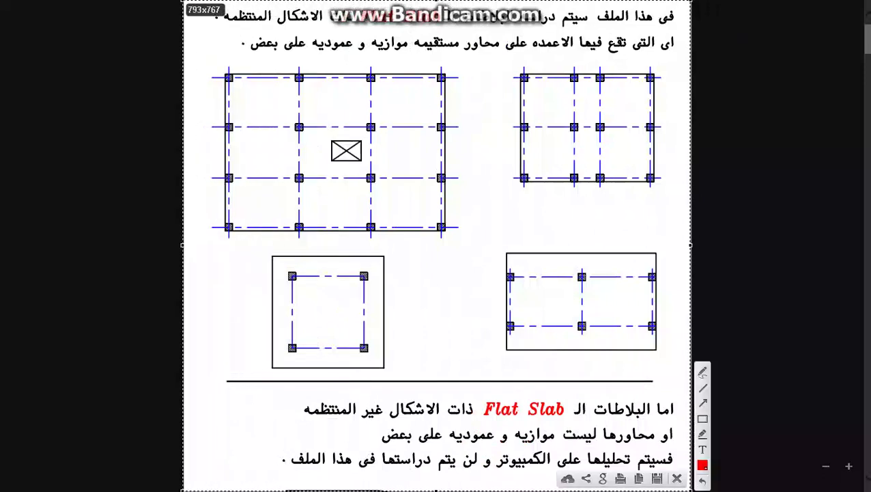
key("ctrl+s")
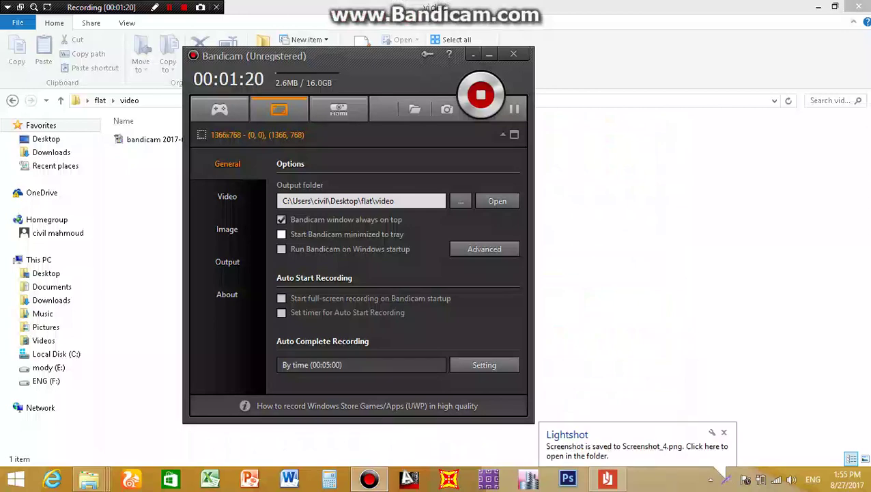
key("alt+Tab")
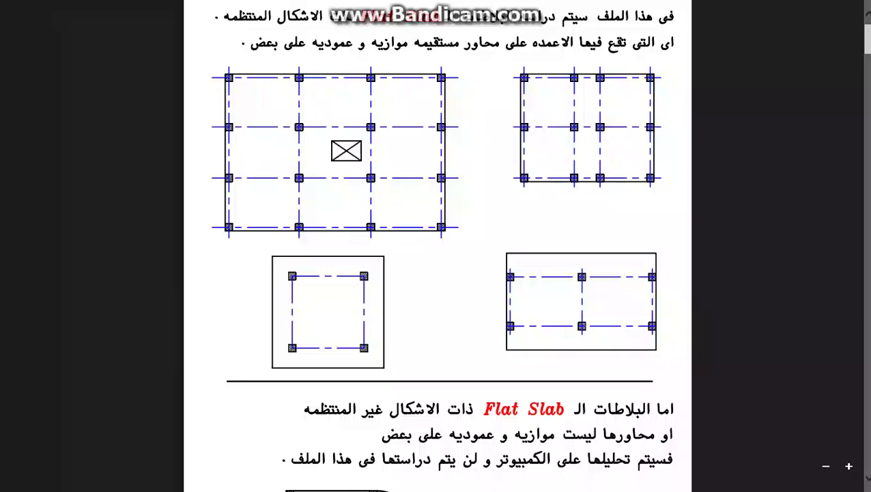
- Capture the irregular-slab note and its two irregular plans, saving them as Screenshot_5.png in 'flat'
scroll(437, 246, "down", 2)
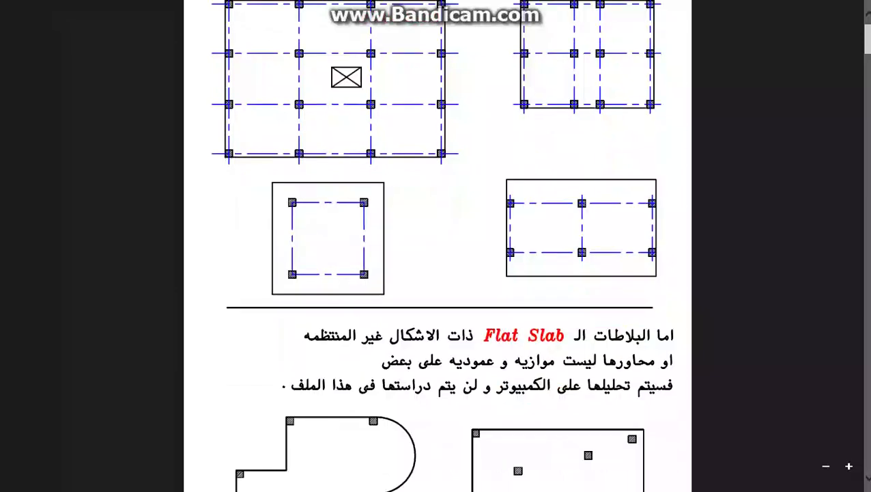
scroll(437, 246, "down", 2)
scroll(437, 246, "down", 2)
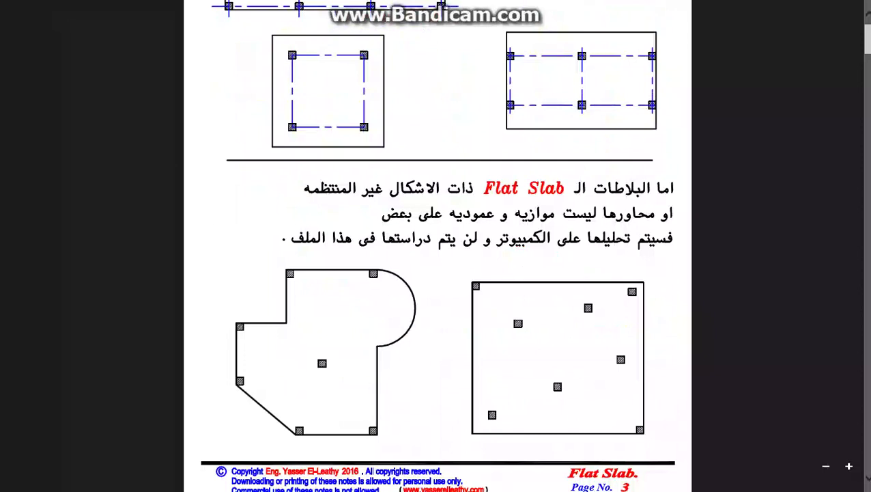
key("Print")
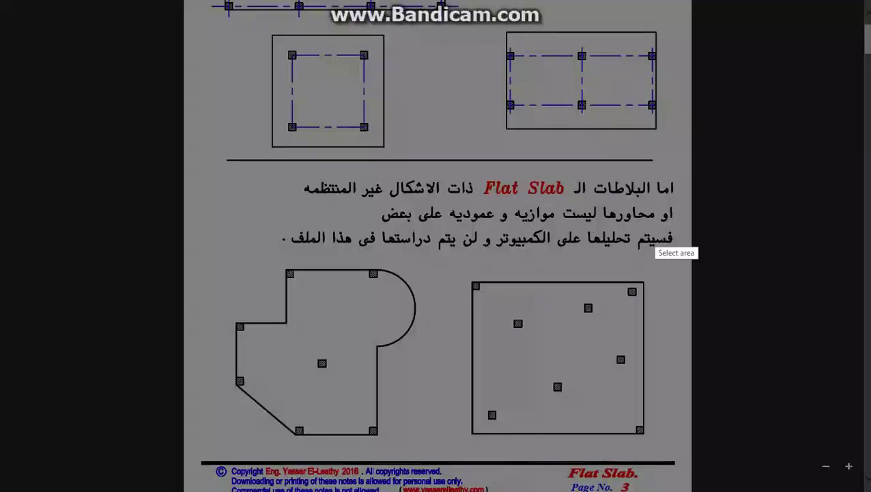
mouse_move(692, 156)
left_mouse_down()
mouse_move(564, 282)
mouse_move(181, 464)
left_mouse_up()
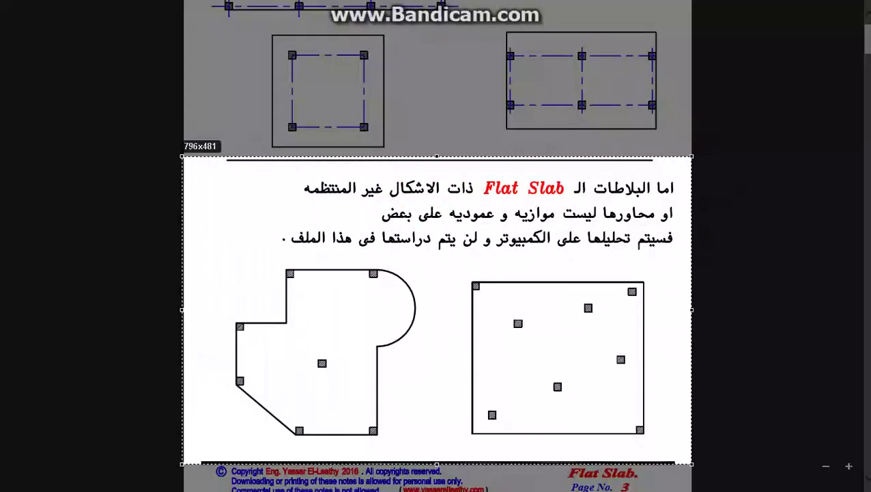
key("ctrl+s")
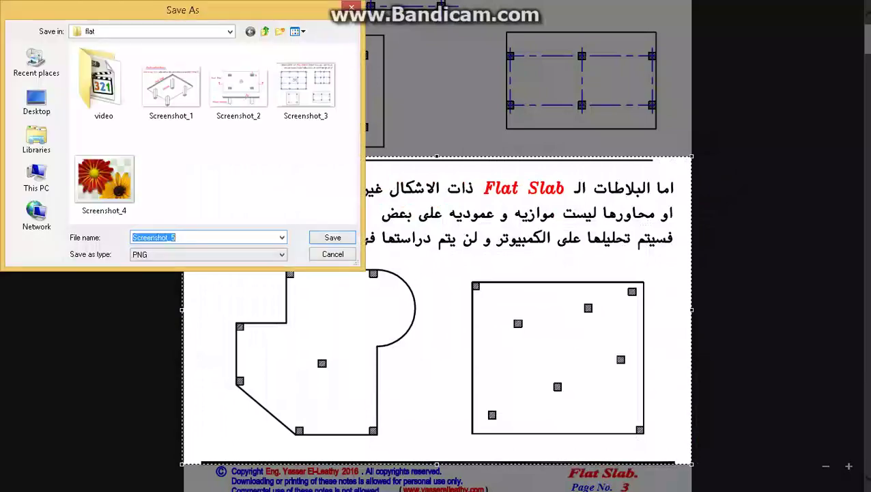
key("Return")
- Bring the Flat Slab notes forward and scroll to page 3's Solid and Flat formwork figures
left_click(607, 478)
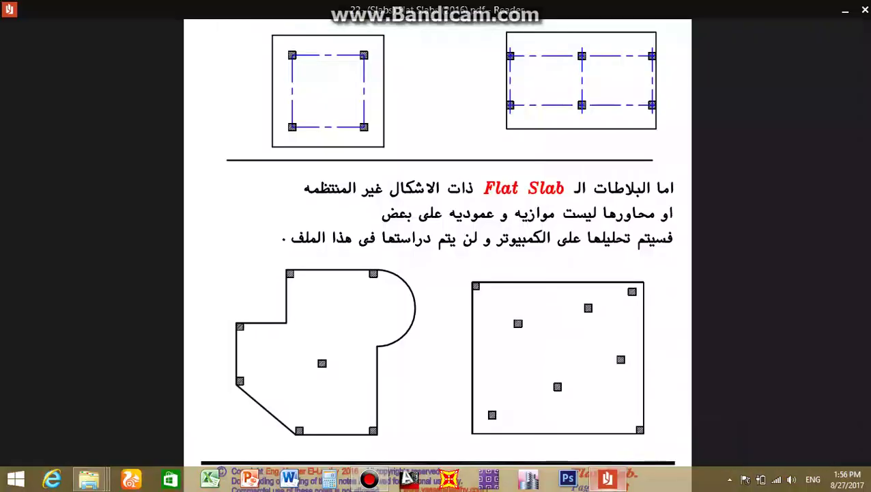
scroll(437, 273, "down", 2)
scroll(437, 273, "down", 3)
scroll(437, 273, "down", 2)
scroll(437, 273, "down", 1)
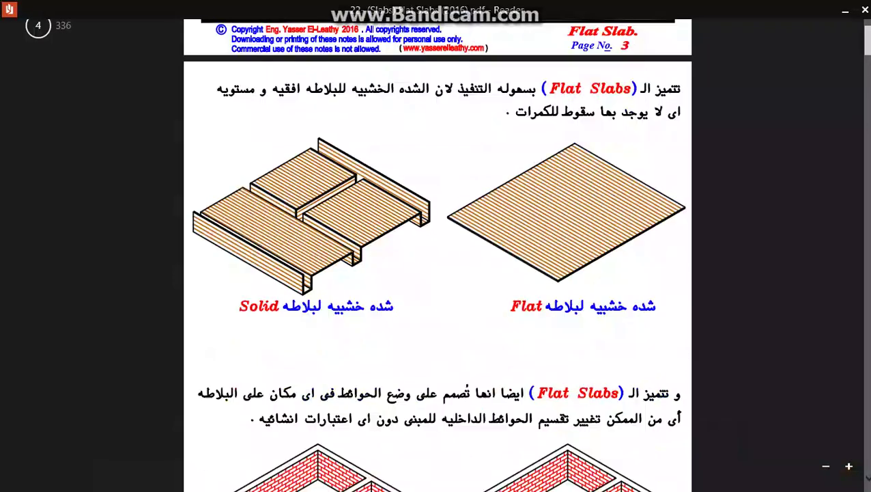
scroll(437, 273, "down", 1)
scroll(437, 273, "up", 1)
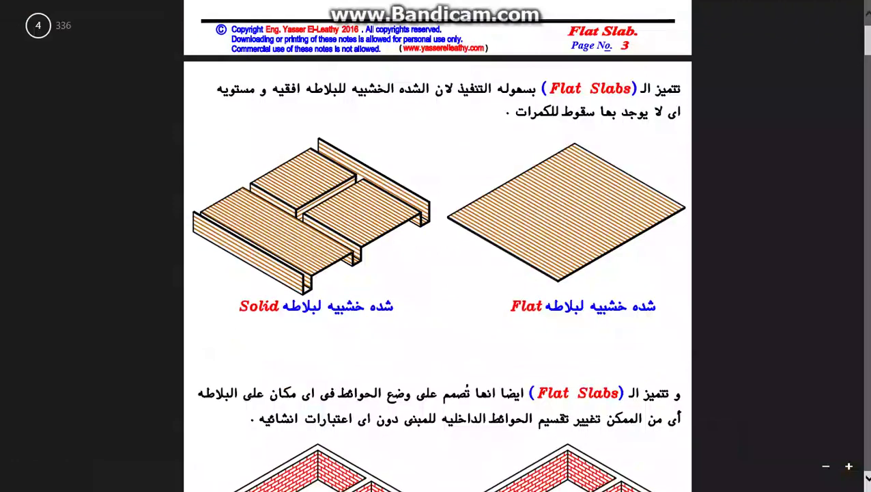
scroll(437, 273, "down", 1)
scroll(437, 273, "down", 1)
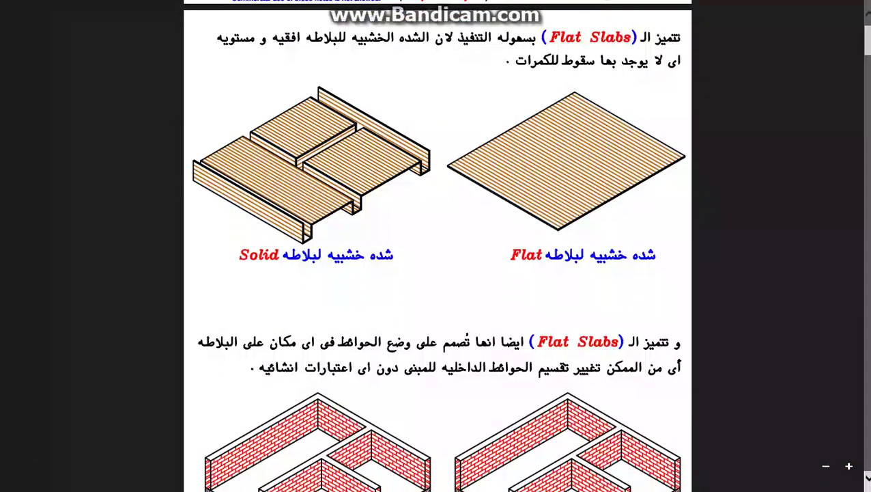
- Capture the Solid and Flat formwork figures as Screenshot_6.png and return to the notes
key("Print")
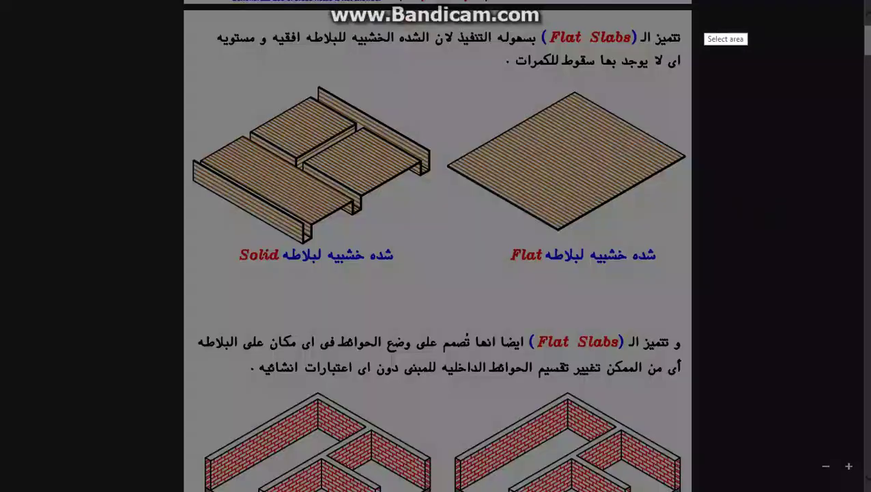
mouse_move(694, 8)
left_mouse_down()
mouse_move(553, 196)
mouse_move(182, 312)
left_mouse_up()
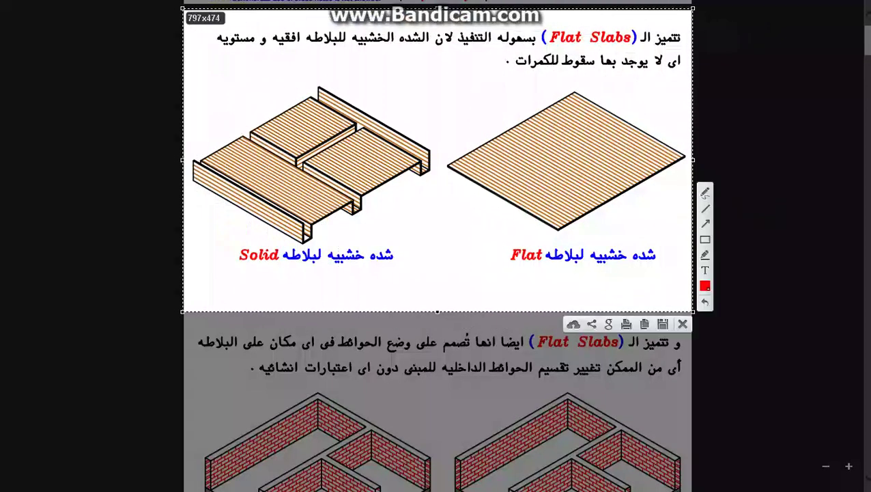
left_click(661, 324)
left_click(607, 478)
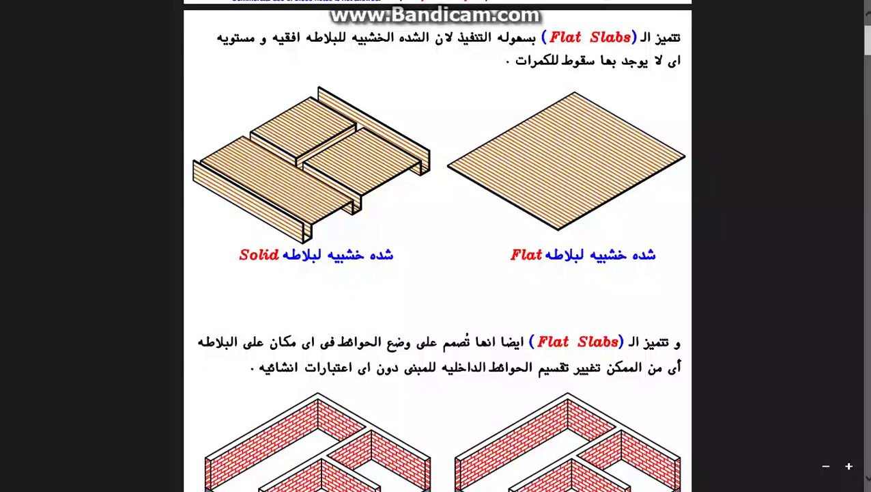
- Capture both brick-wall slab drawings with their captions and save them as Screenshot_7.png
scroll(437, 245, "down", 2)
scroll(437, 245, "down", 4)
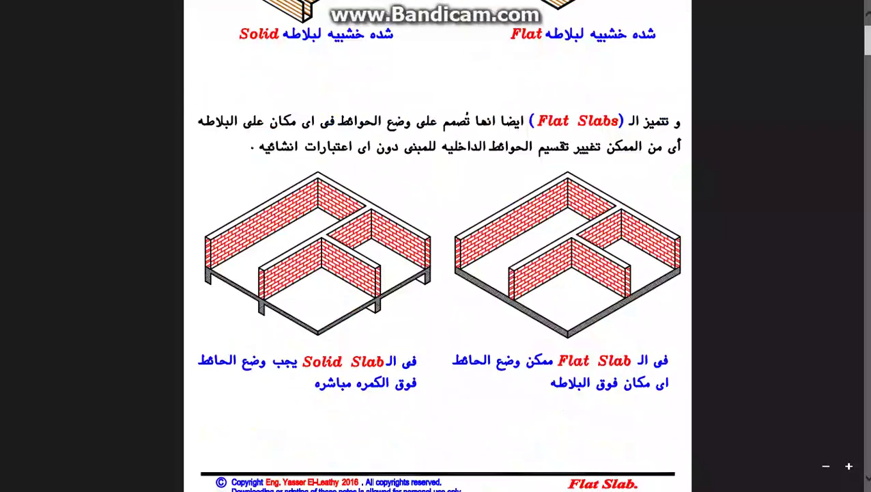
key("Print")
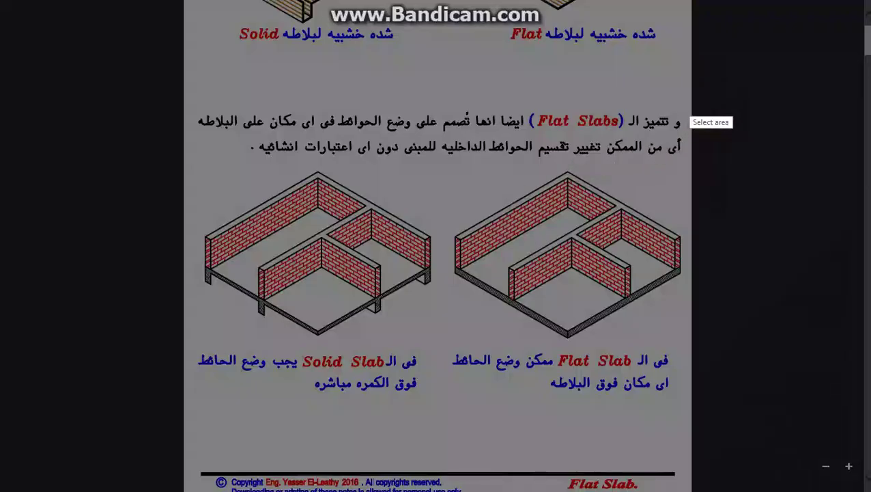
mouse_move(690, 96)
left_mouse_down()
mouse_move(341, 437)
mouse_move(184, 477)
left_mouse_up()
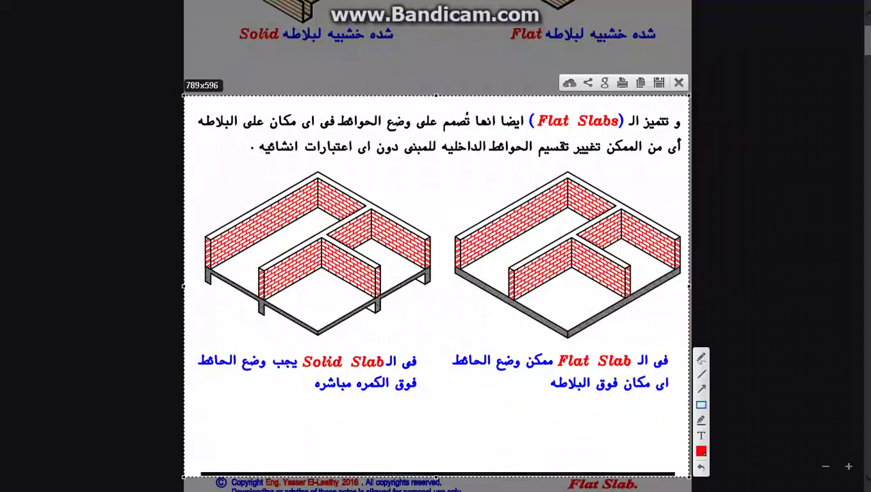
left_click(659, 82)
key("Return")
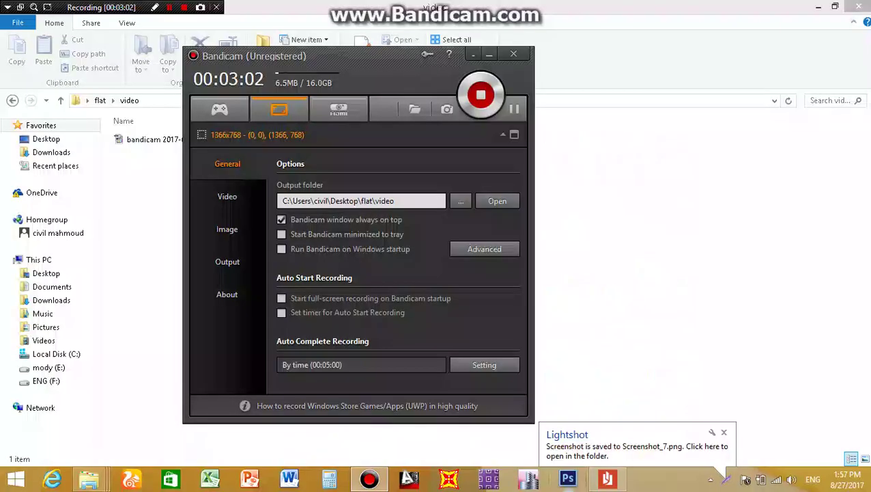
- Bring the Flat Slab notes back to the front from the taskbar
left_click(607, 478)
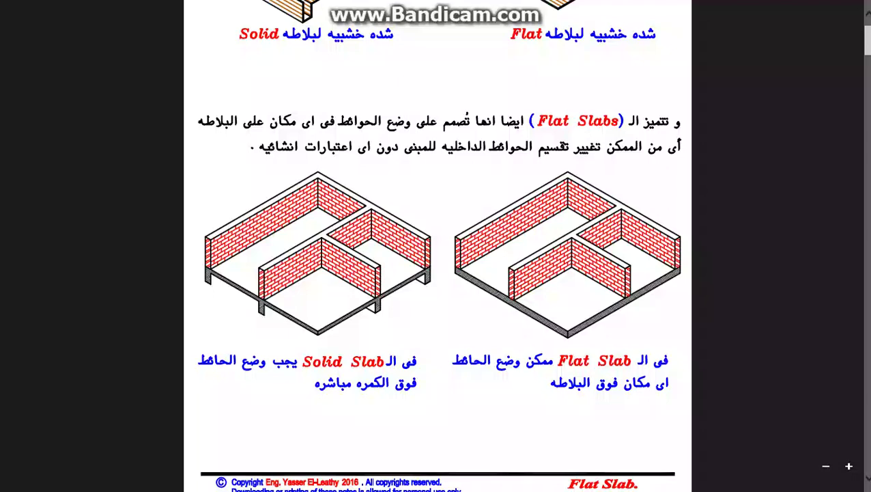
- Scroll to page 5's 'Concept of load transfer', then switch to the Explorer and Bandicam windows
scroll(437, 245, "down", 3)
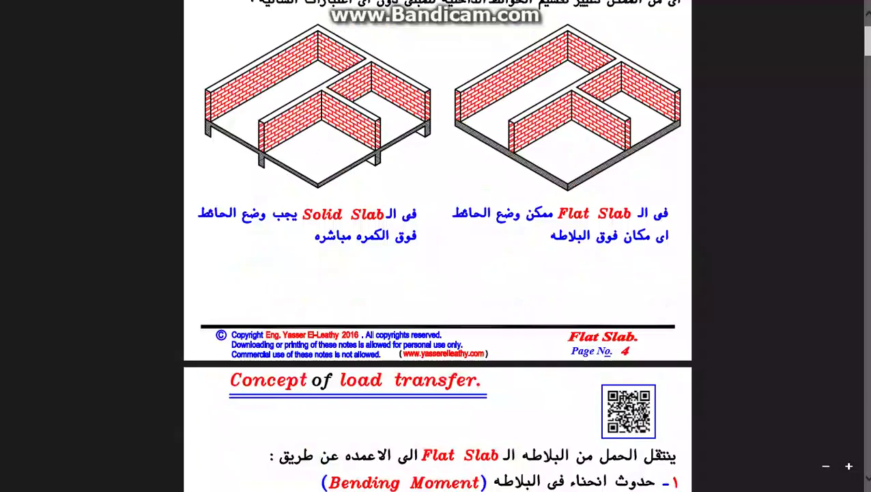
scroll(437, 246, "down", 4)
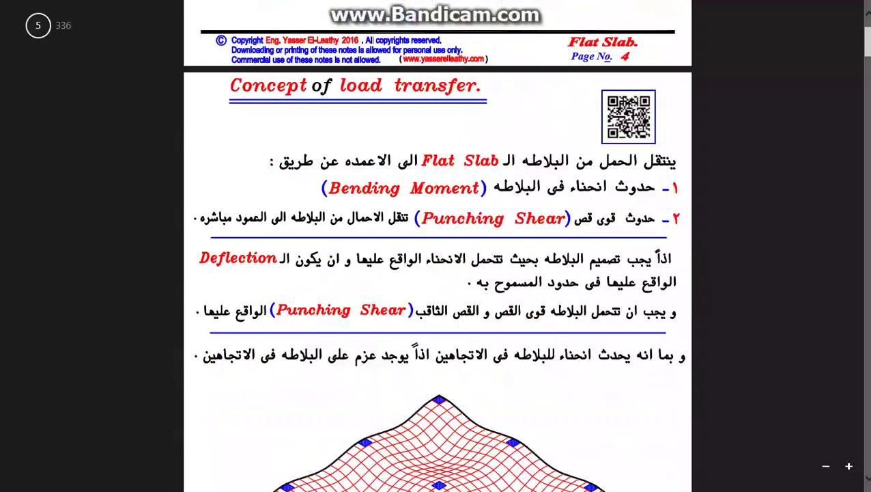
scroll(437, 274, "down", 2)
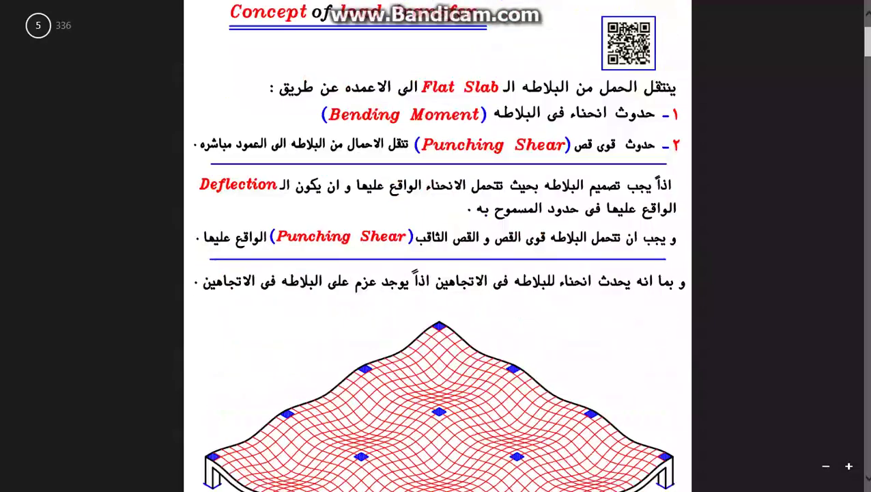
scroll(437, 273, "down", 2)
scroll(437, 274, "up", 2)
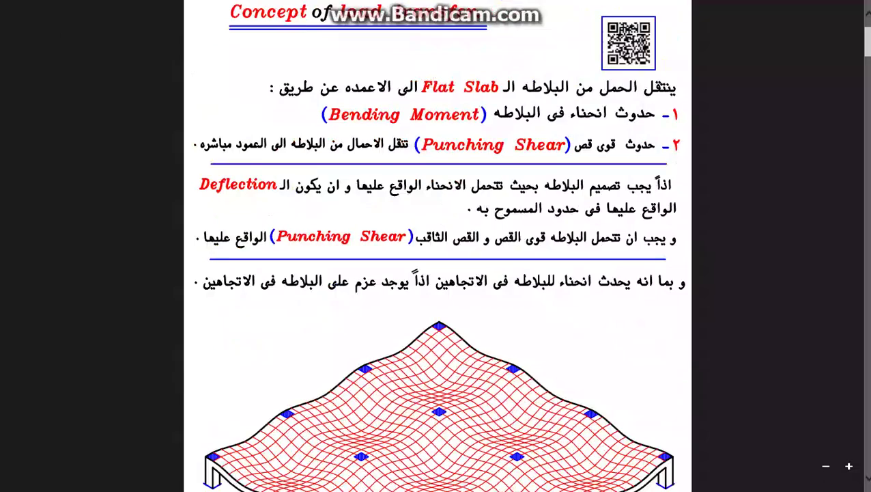
key("alt+Tab")
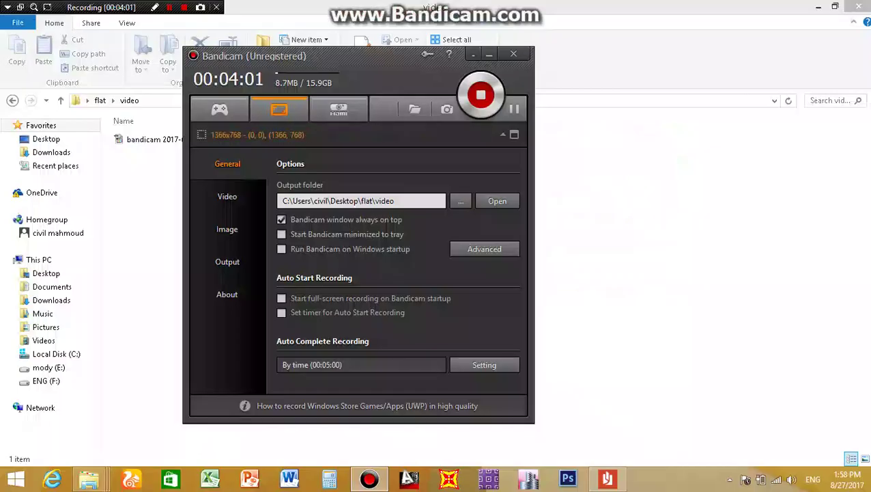